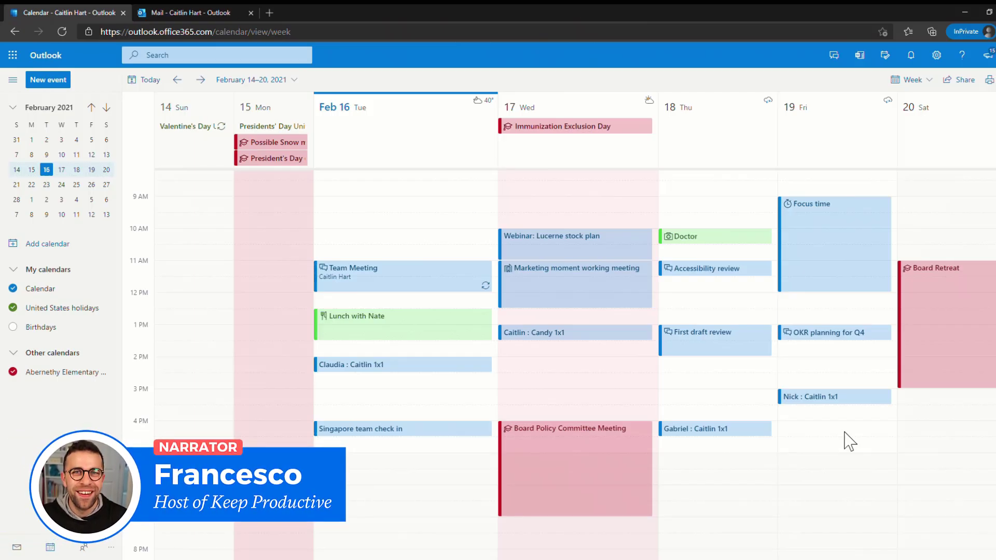
Switch the calendar from Week layout to Board view.
{"action": "left_click", "coordinate": [924, 81]}
{"action": "left_click", "coordinate": [935, 181]}
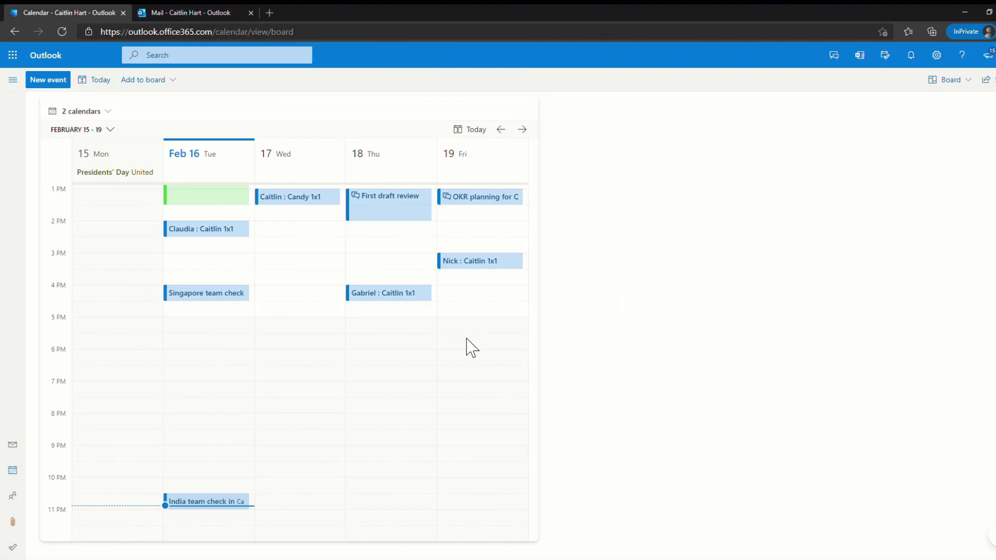
{"action": "scroll", "coordinate": [444, 304], "scroll_direction": "up", "scroll_amount": 5}
Add a calendar card to the board showing the school calendar.
{"action": "left_click", "coordinate": [172, 80]}
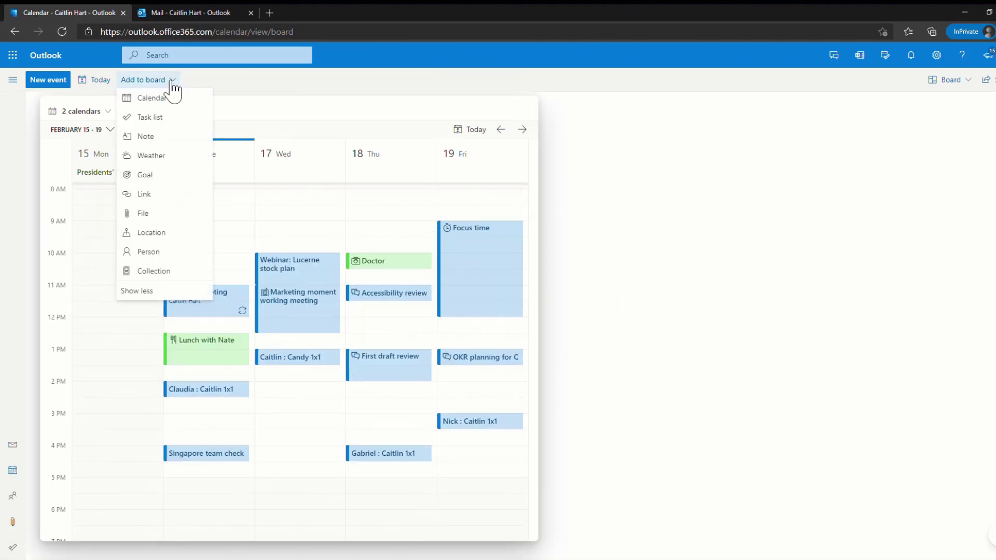
{"action": "left_click", "coordinate": [181, 101]}
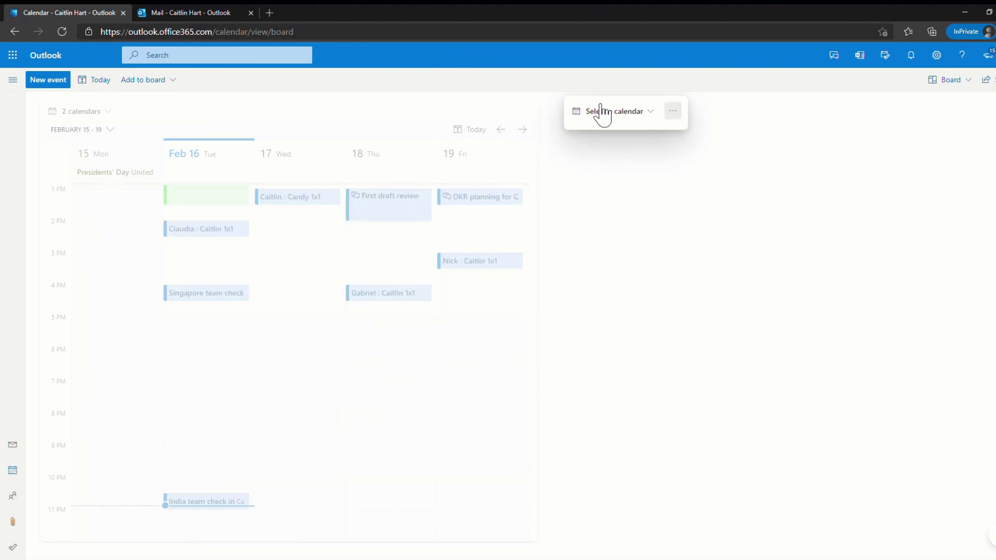
{"action": "left_click", "coordinate": [634, 115]}
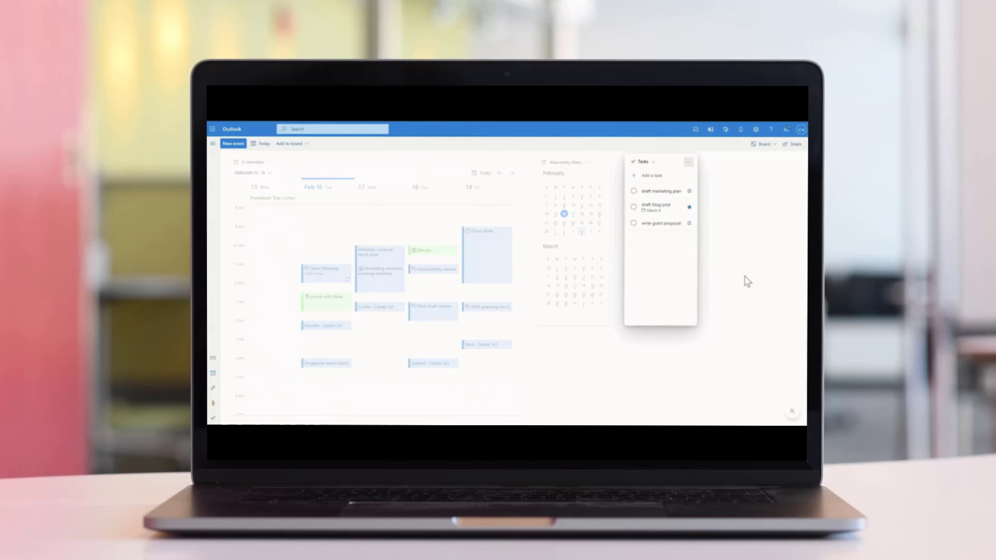
Add a Flagged Emails task list card, then drag 'draft blog post' onto Thursday Feb 18.
{"action": "left_click", "coordinate": [289, 142]}
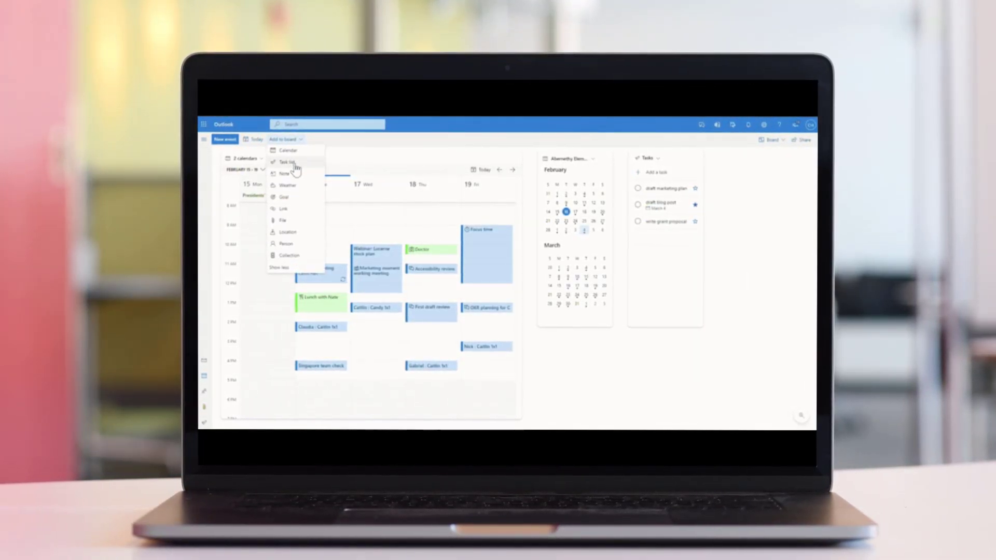
{"action": "left_click", "coordinate": [286, 162]}
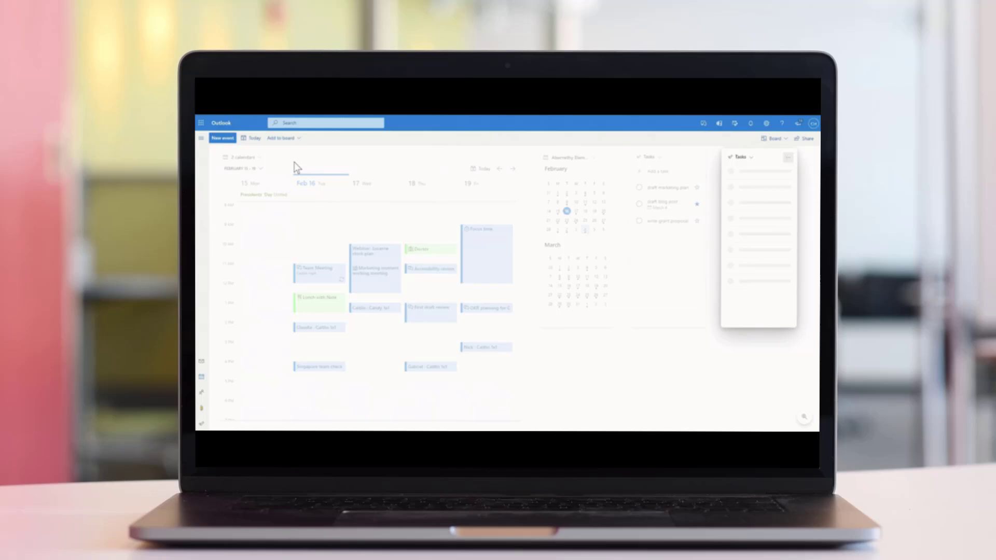
{"action": "left_click", "coordinate": [753, 158]}
{"action": "left_click", "coordinate": [754, 190]}
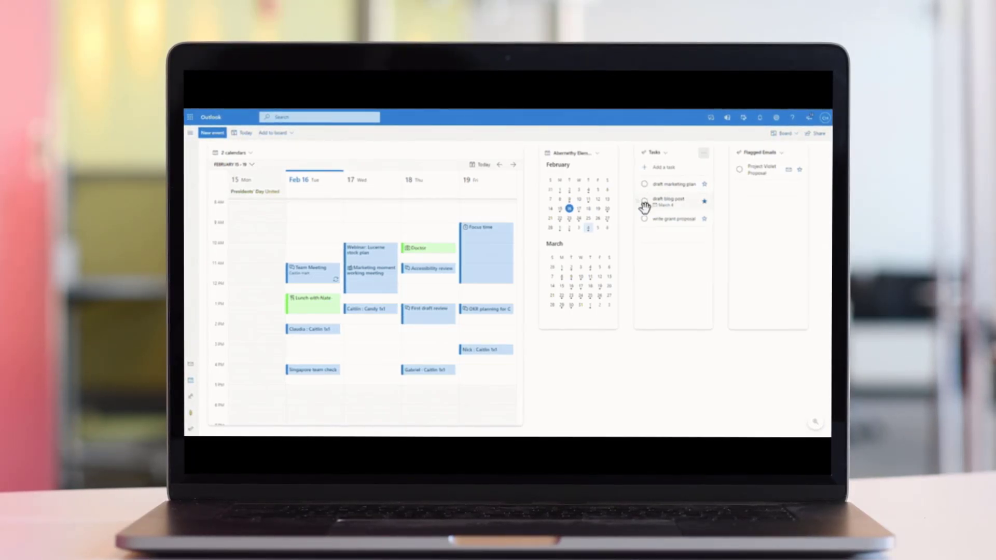
{"action": "left_click_drag", "start_coordinate": [645, 206], "coordinate": [419, 292]}
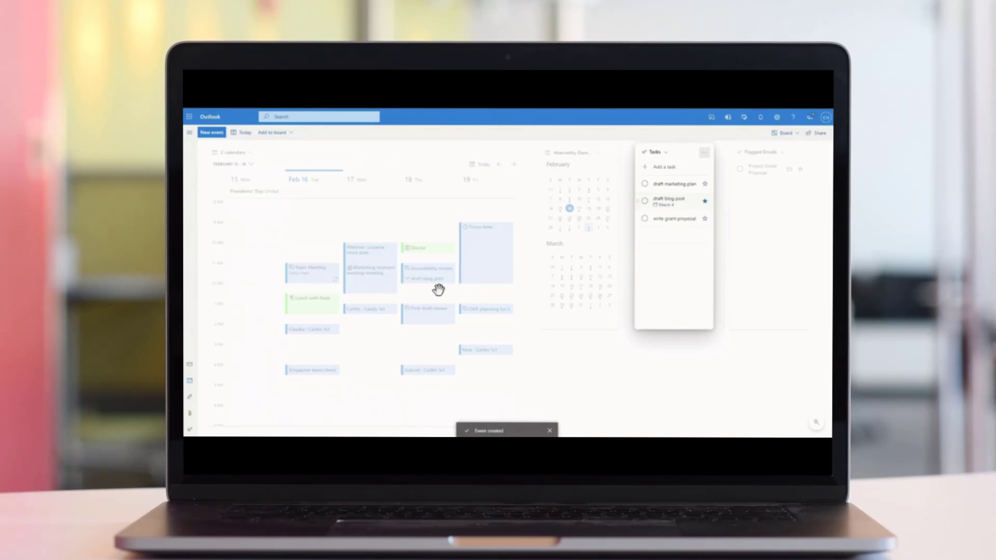